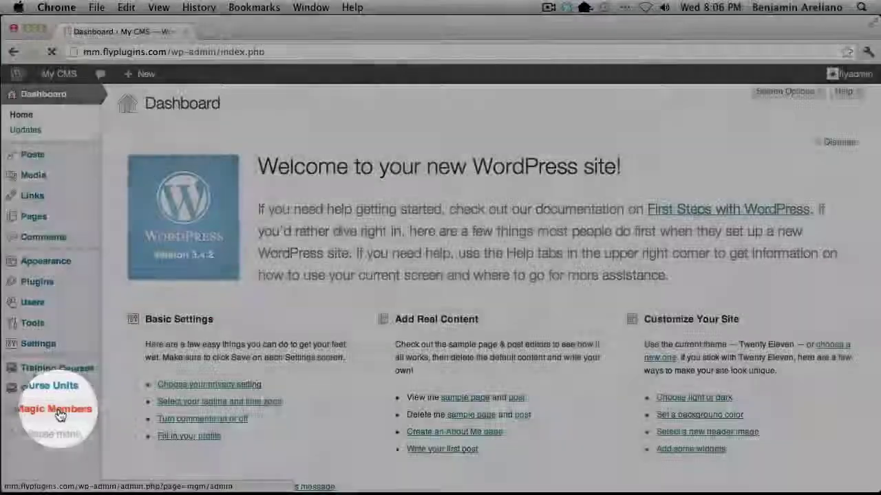
Show the Subscription Options tab on the Magic Members Members page
{"action": "left_click", "coordinate": [56, 408]}
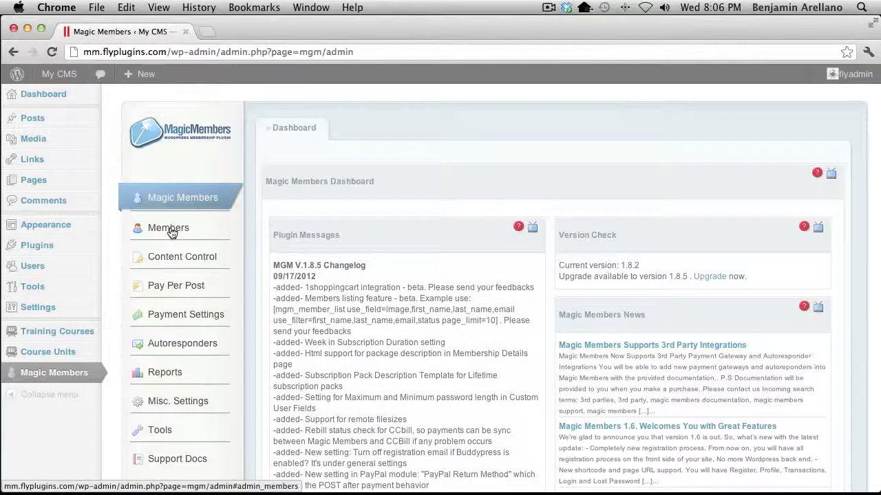
{"action": "left_click", "coordinate": [172, 233]}
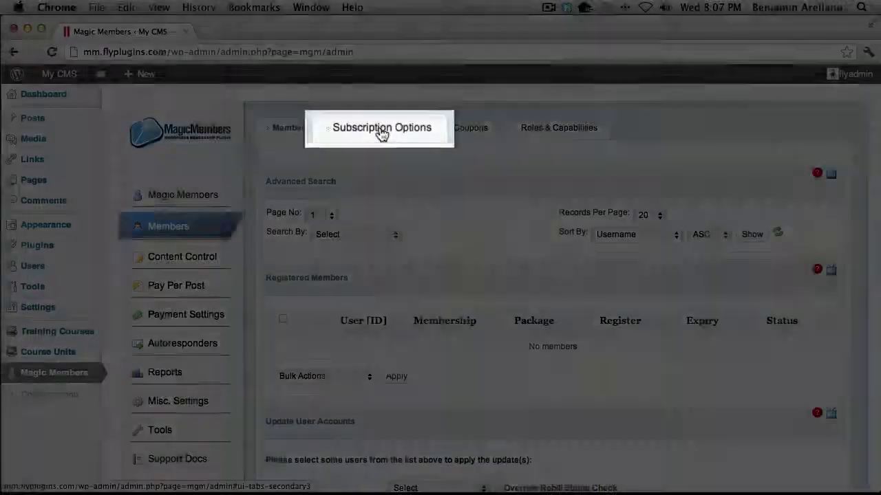
{"action": "left_click", "coordinate": [383, 130]}
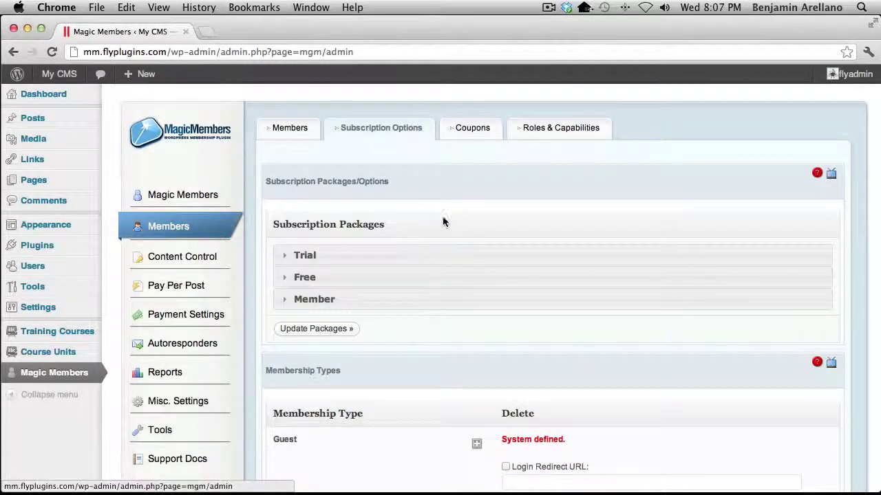
{"action": "scroll", "coordinate": [446, 218], "scroll_direction": "down", "scroll_amount": 3}
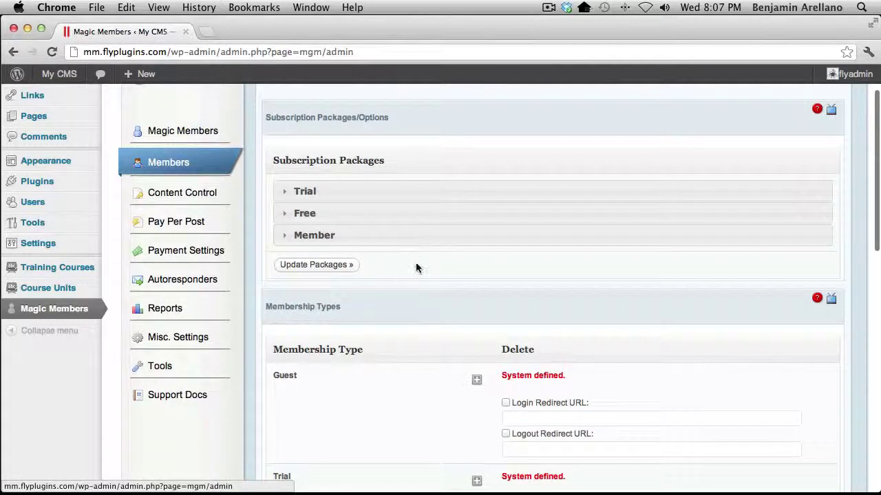
{"action": "scroll", "coordinate": [416, 267], "scroll_direction": "down", "scroll_amount": 15}
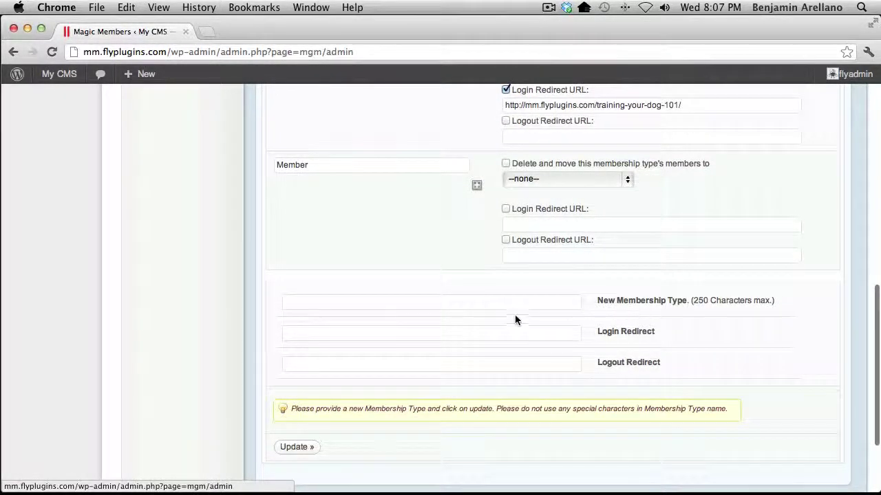
{"action": "scroll", "coordinate": [405, 289], "scroll_direction": "up", "scroll_amount": 3}
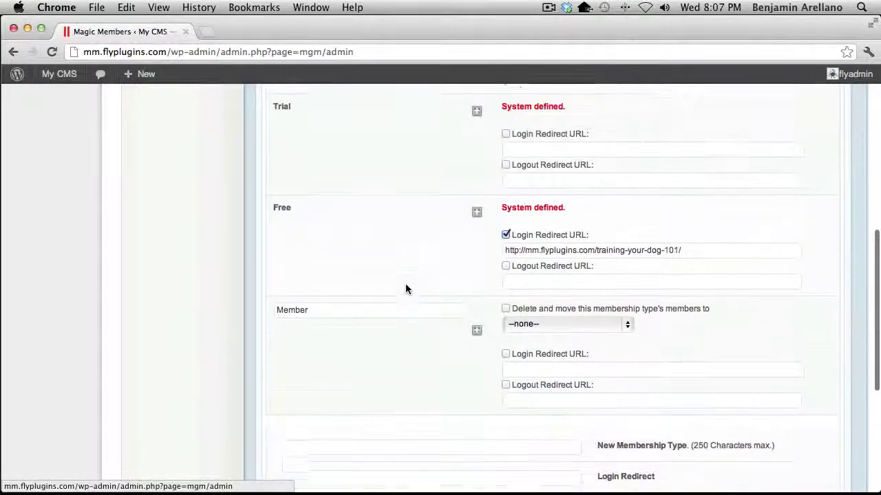
{"action": "scroll", "coordinate": [406, 289], "scroll_direction": "up", "scroll_amount": 8}
{"action": "scroll", "coordinate": [406, 289], "scroll_direction": "down", "scroll_amount": 3}
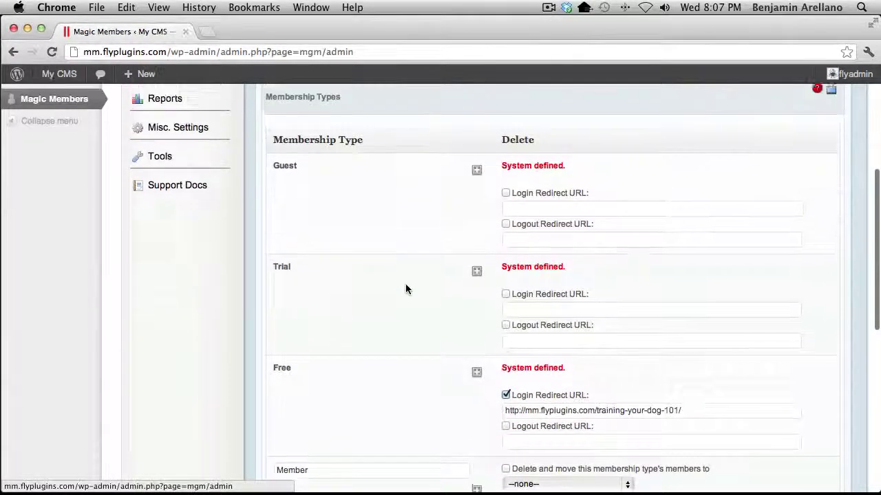
{"action": "scroll", "coordinate": [406, 289], "scroll_direction": "up", "scroll_amount": 5}
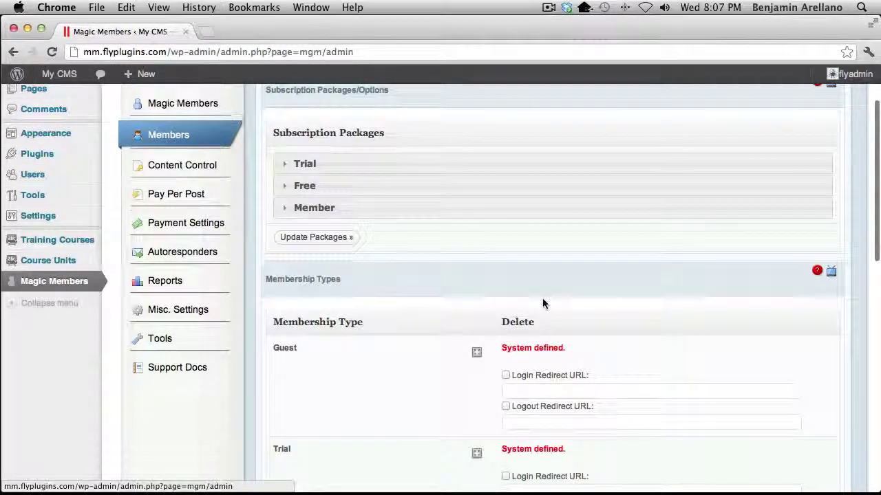
{"action": "scroll", "coordinate": [542, 303], "scroll_direction": "down", "scroll_amount": 6}
{"action": "left_click_drag", "start_coordinate": [684, 365], "coordinate": [493, 362]}
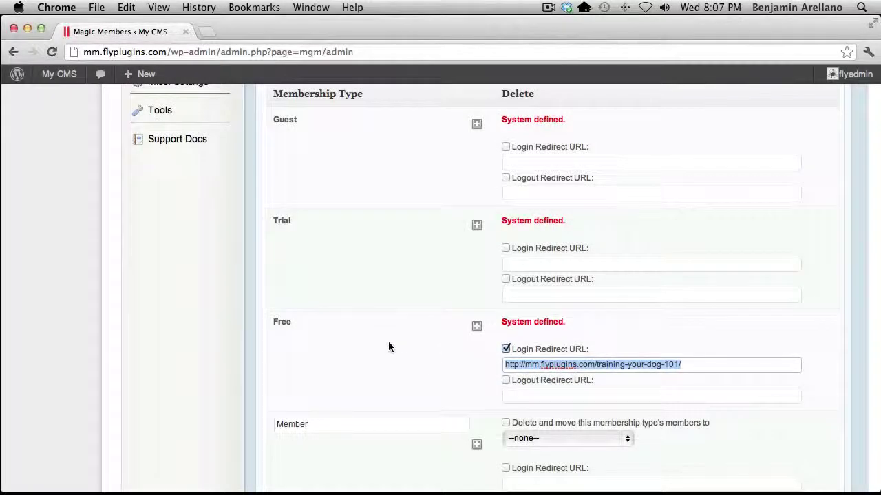
{"action": "scroll", "coordinate": [388, 342], "scroll_direction": "up", "scroll_amount": 4}
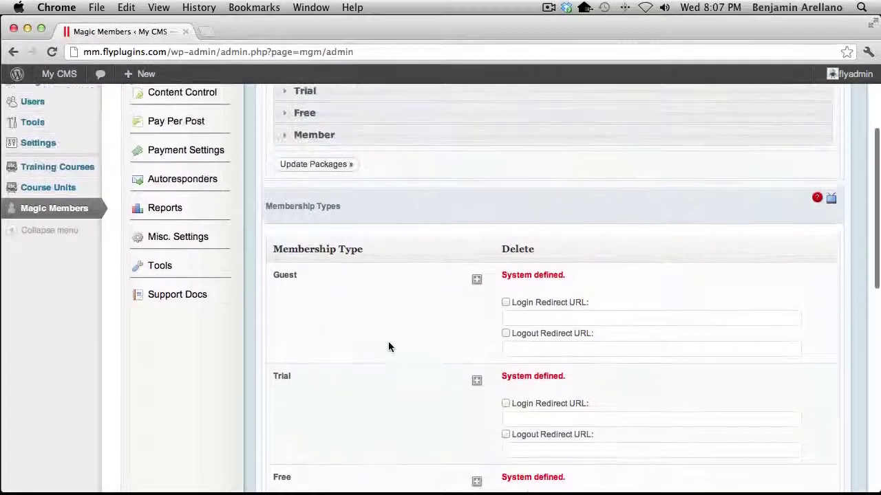
{"action": "scroll", "coordinate": [388, 346], "scroll_direction": "up", "scroll_amount": 5}
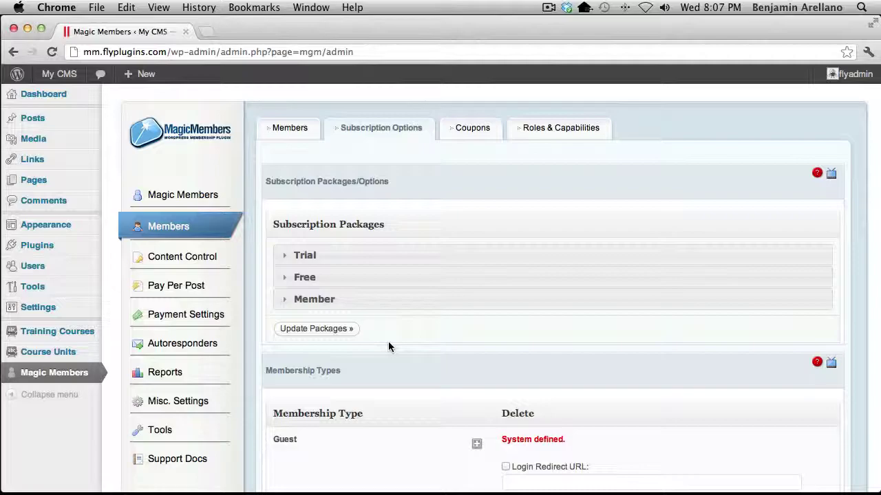
{"action": "mouse_move", "coordinate": [60, 333]}
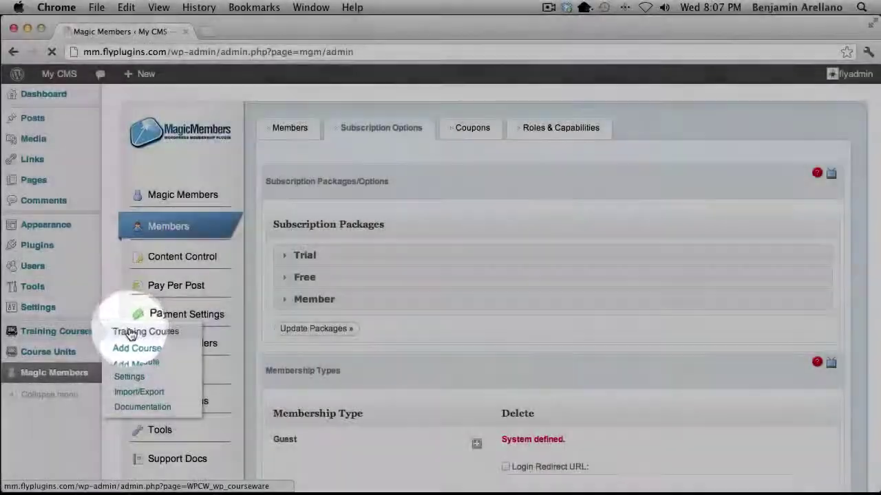
Save Dog Training 101 (Imported) with User Access on Automatic, then return to Training Courses
{"action": "left_click", "coordinate": [130, 335]}
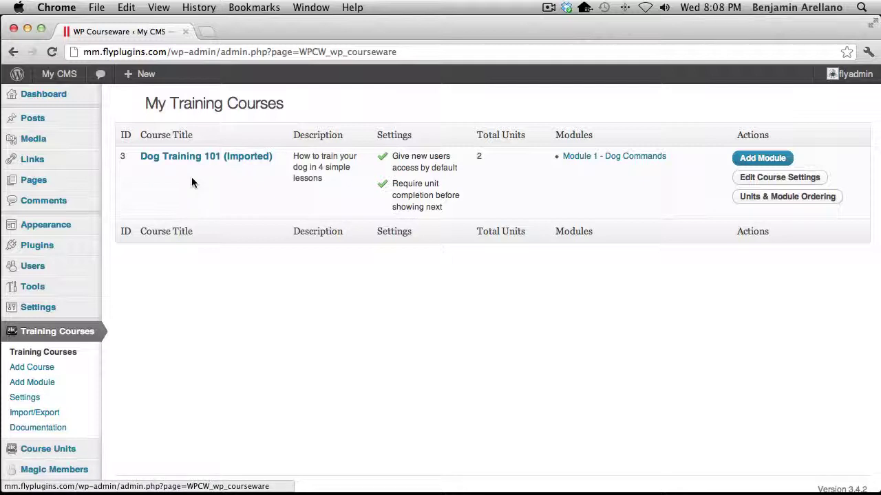
{"action": "left_click", "coordinate": [190, 161]}
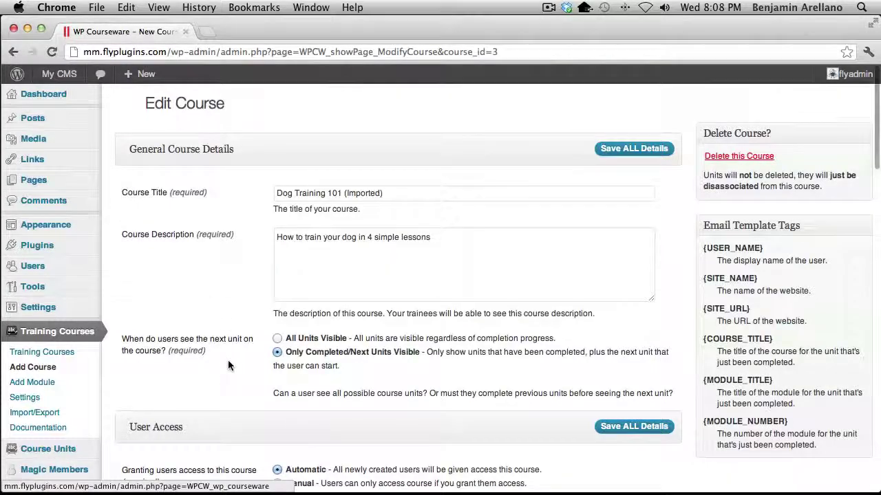
{"action": "scroll", "coordinate": [229, 365], "scroll_direction": "down", "scroll_amount": 7}
{"action": "scroll", "coordinate": [232, 351], "scroll_direction": "down", "scroll_amount": 2}
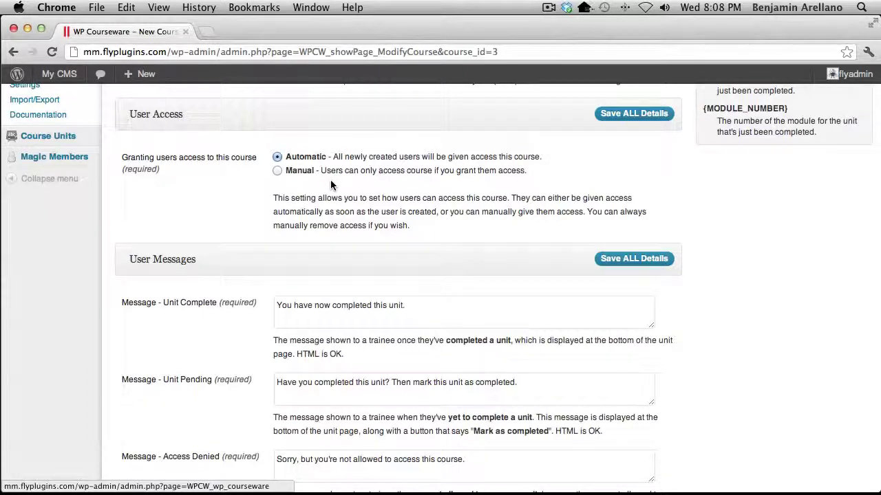
{"action": "left_click", "coordinate": [289, 171]}
{"action": "left_click", "coordinate": [276, 158]}
{"action": "left_click", "coordinate": [622, 121]}
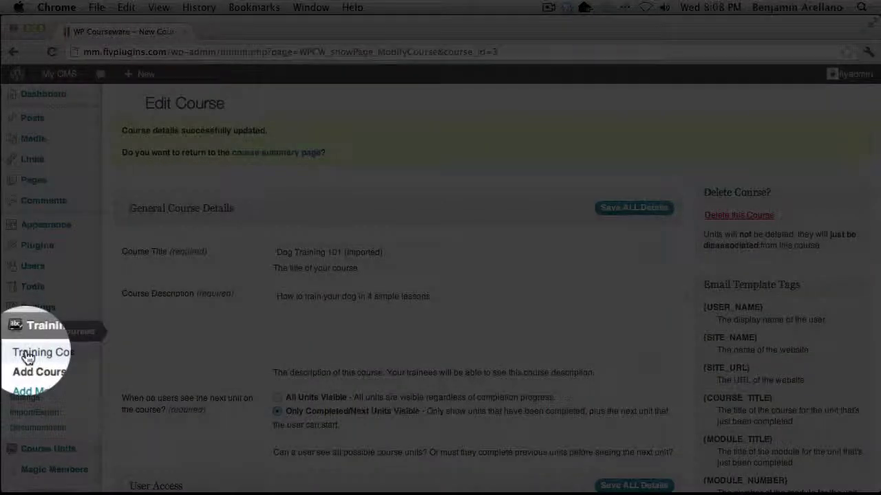
{"action": "left_click", "coordinate": [27, 357]}
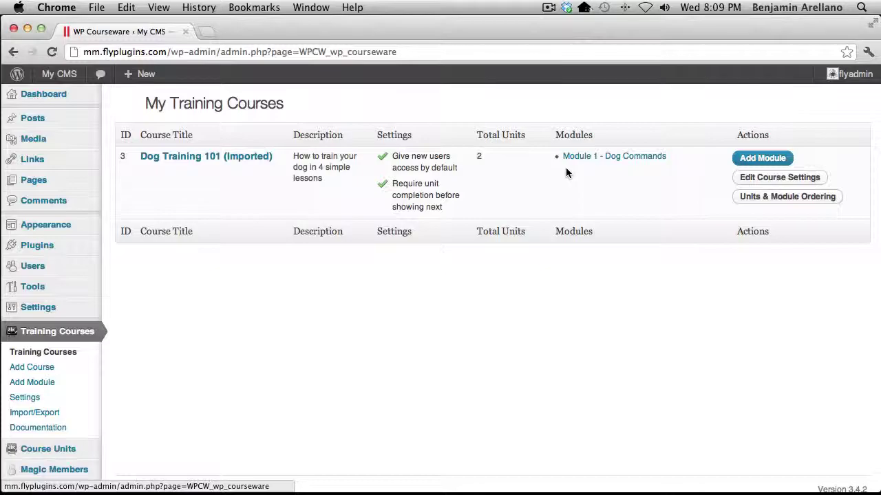
Restrict The sit command unit to the Free membership type and update it
{"action": "mouse_move", "coordinate": [66, 455]}
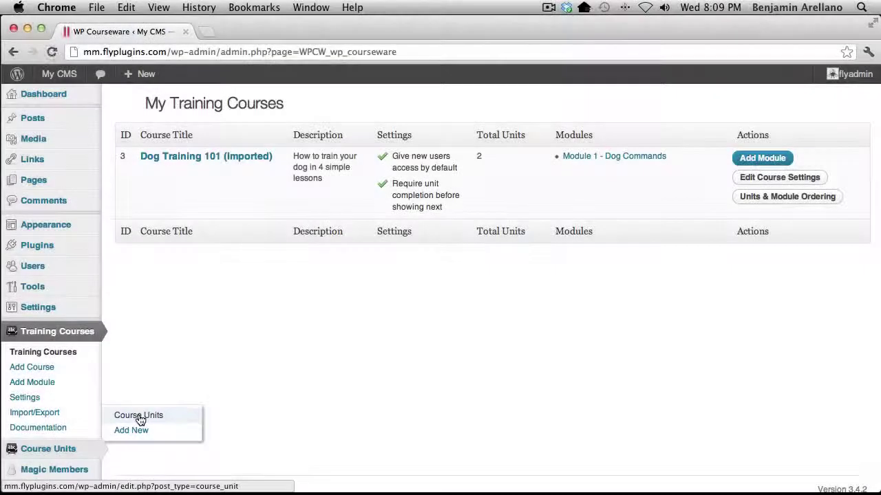
{"action": "left_click", "coordinate": [139, 417]}
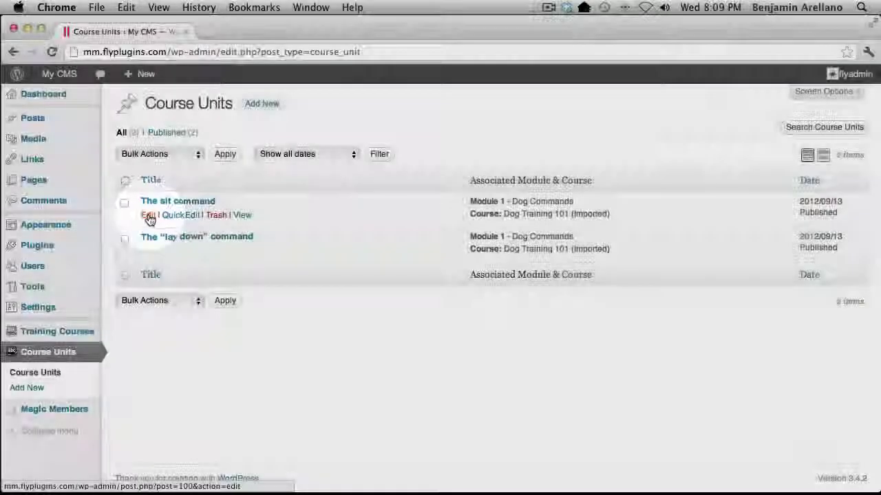
{"action": "left_click", "coordinate": [149, 218]}
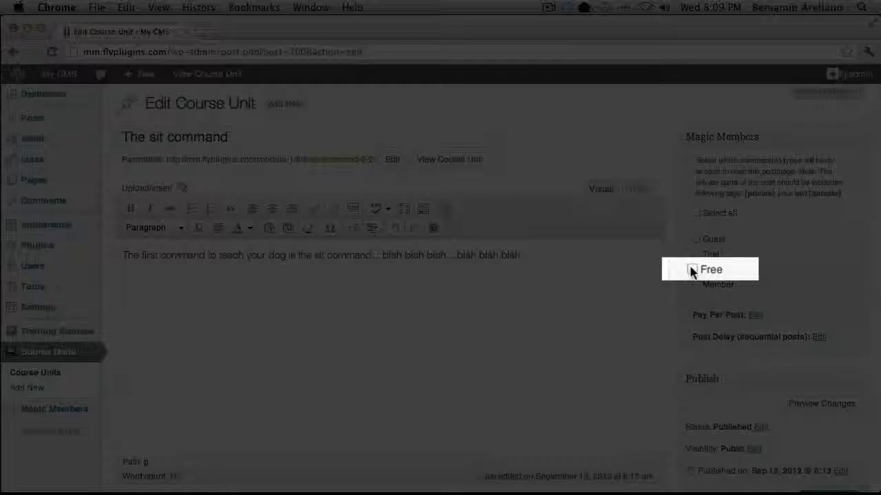
{"action": "left_click", "coordinate": [695, 269]}
{"action": "scroll", "coordinate": [580, 298], "scroll_direction": "down", "scroll_amount": 3}
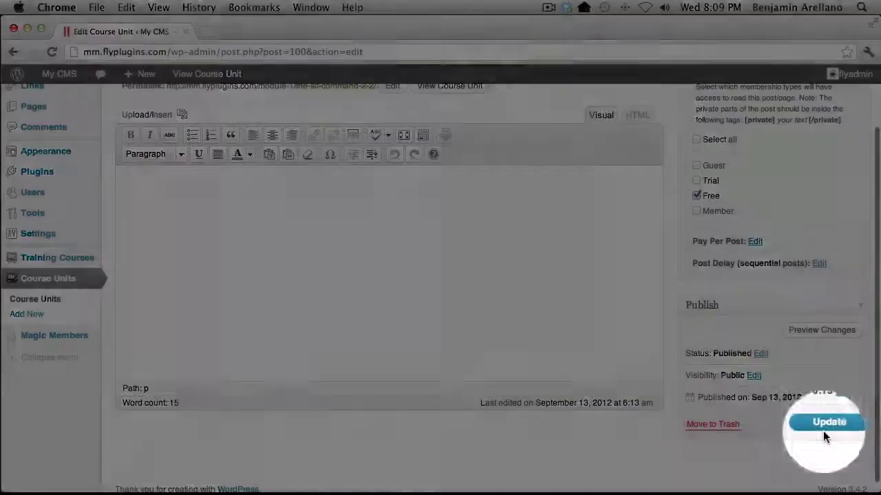
{"action": "left_click", "coordinate": [824, 429]}
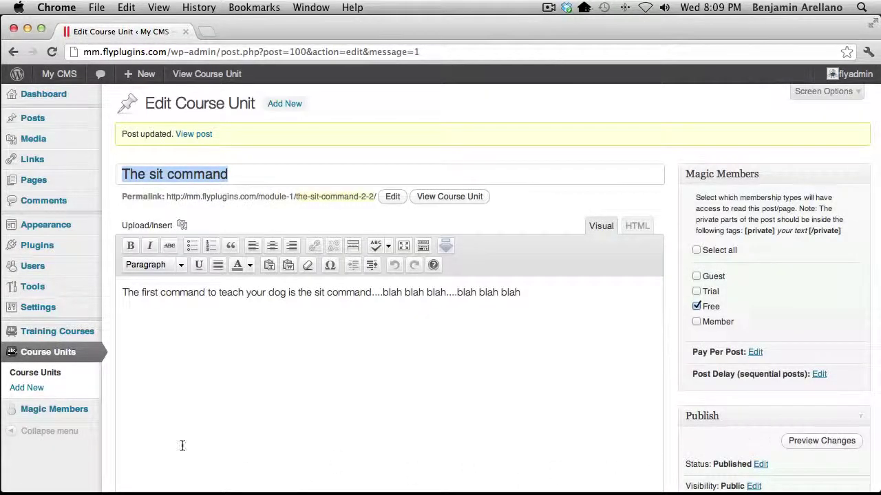
{"action": "left_click", "coordinate": [35, 372]}
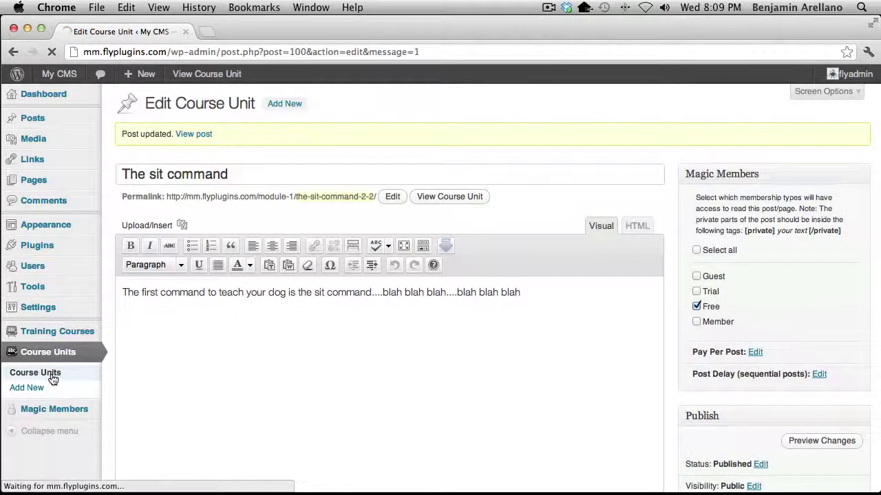
Save The "lay down" command unit as Free-members-only, then go to All Pages
{"action": "left_click", "coordinate": [165, 252]}
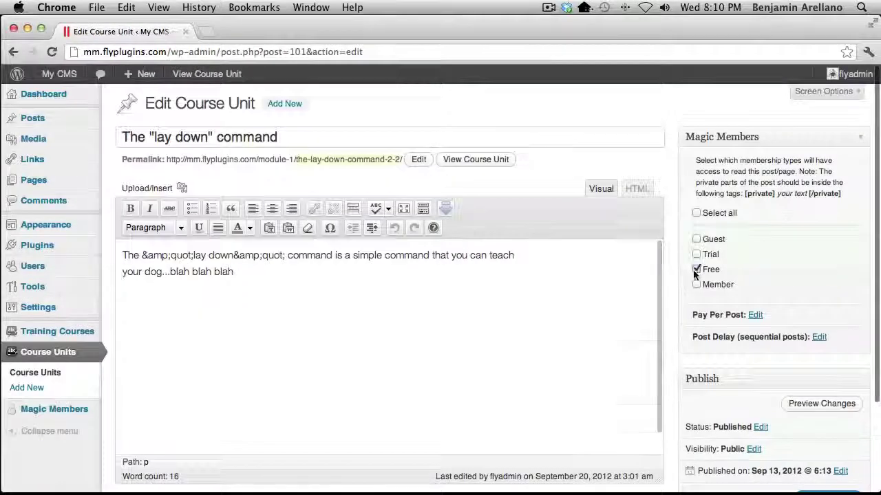
{"action": "scroll", "coordinate": [428, 327], "scroll_direction": "down", "scroll_amount": 3}
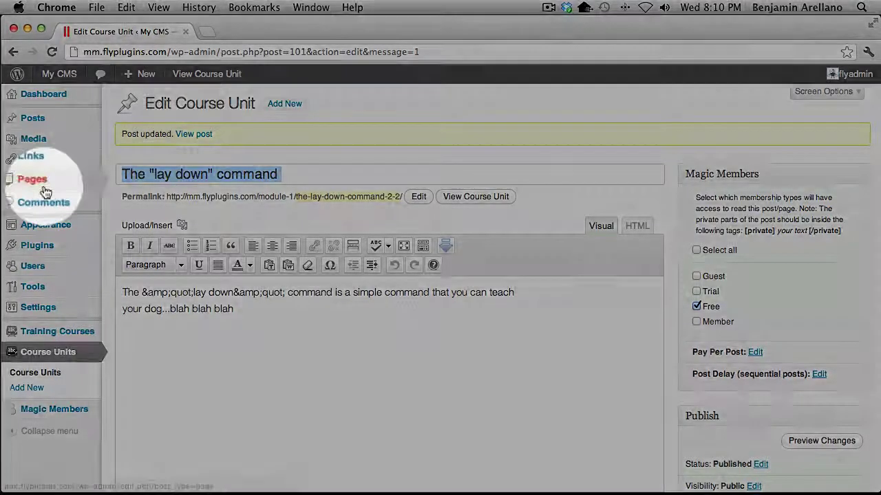
{"action": "mouse_move", "coordinate": [38, 183]}
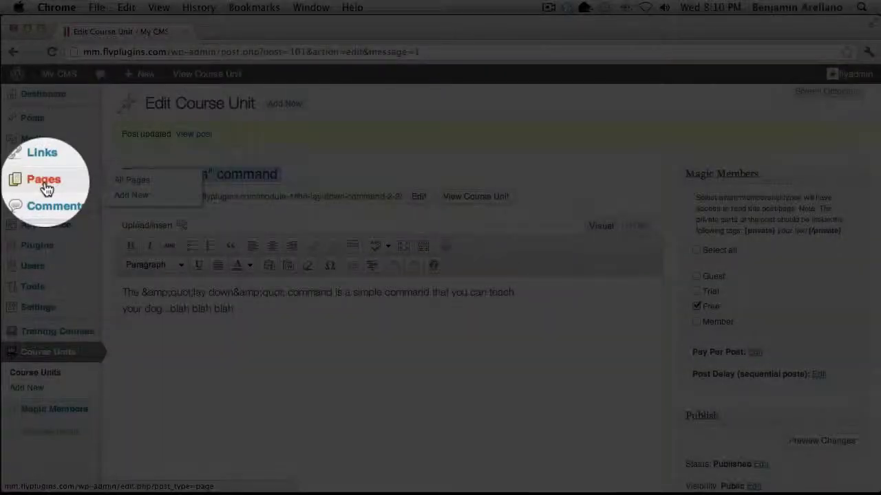
{"action": "left_click", "coordinate": [143, 184]}
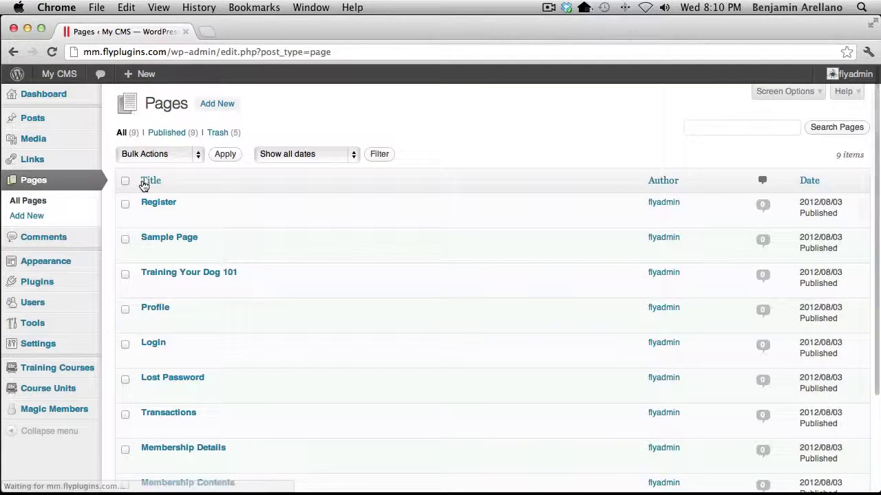
{"action": "mouse_move", "coordinate": [128, 246]}
{"action": "mouse_move", "coordinate": [126, 270]}
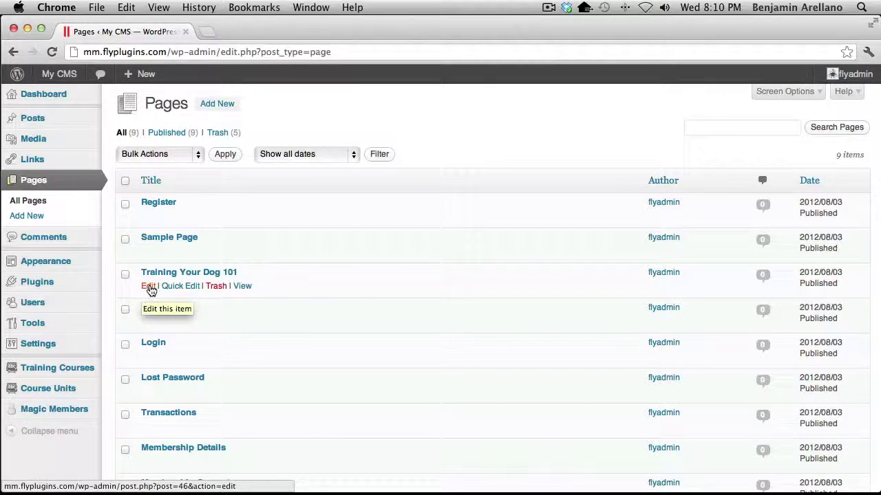
{"action": "left_click", "coordinate": [148, 286]}
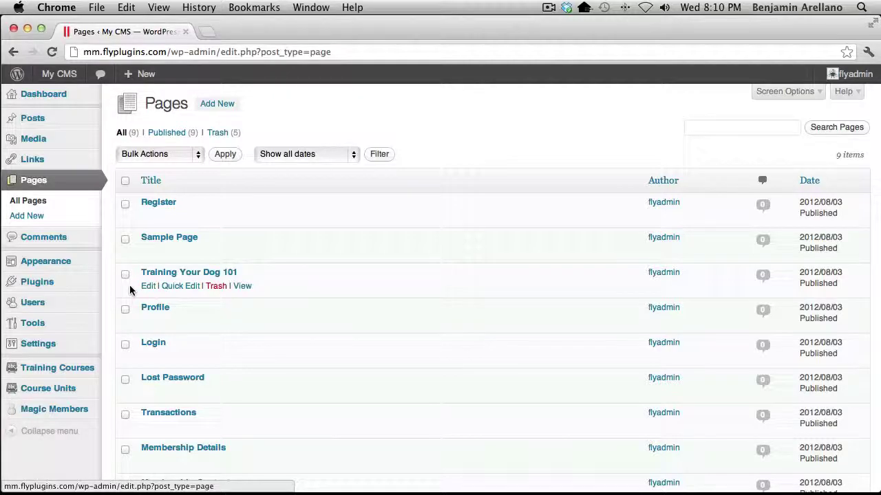
Update the Training Your Dog 101 page with only Free members allowed, then switch to Safari
{"action": "left_click", "coordinate": [148, 286]}
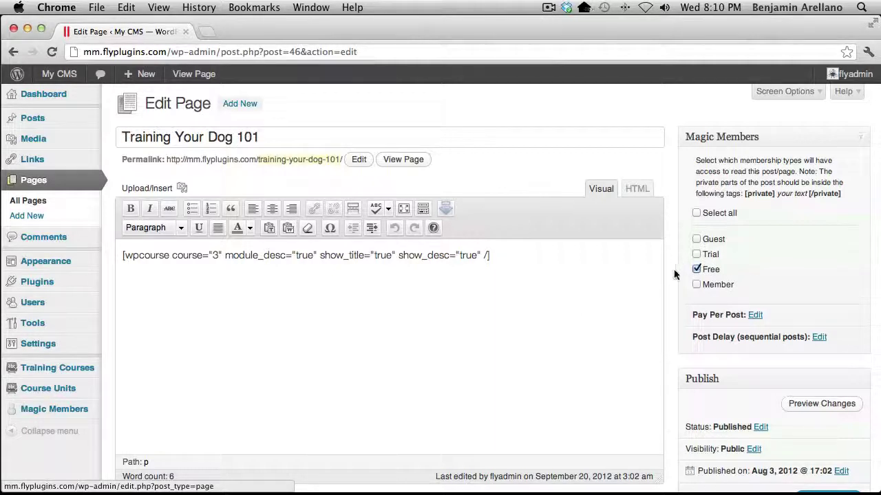
{"action": "scroll", "coordinate": [754, 296], "scroll_direction": "down", "scroll_amount": 5}
{"action": "left_click", "coordinate": [827, 338]}
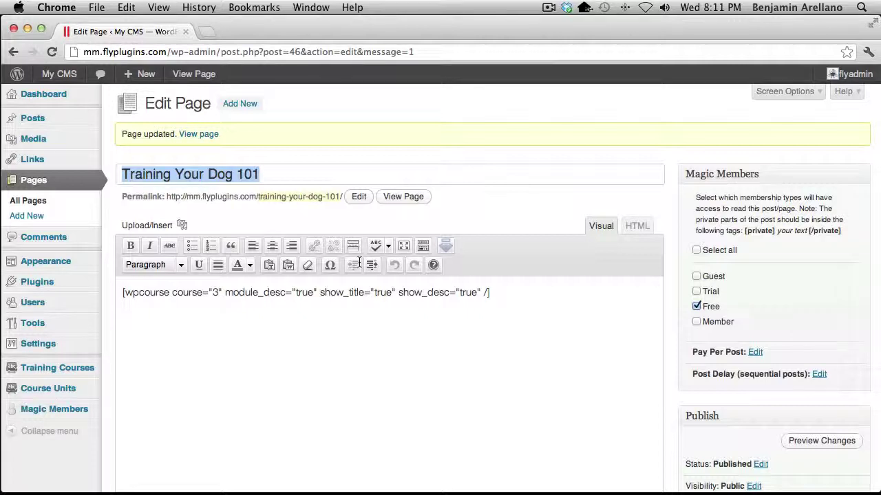
{"action": "key", "text": "super+Tab"}
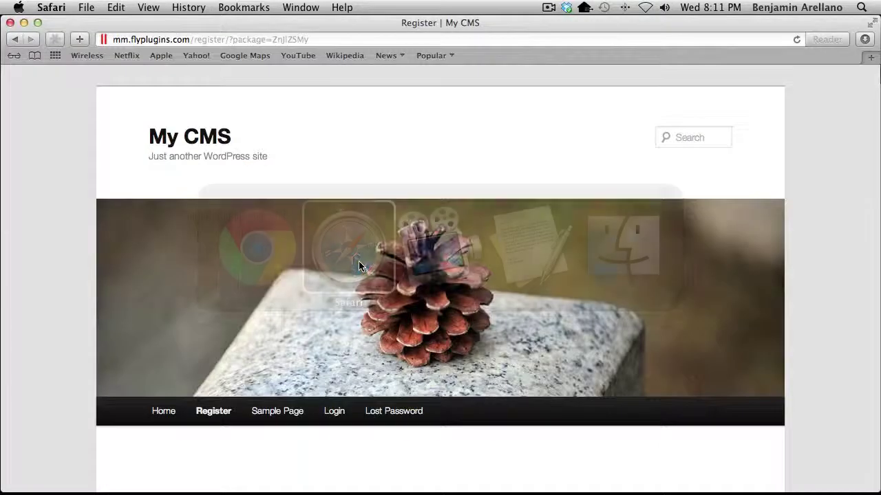
Register a new account with a username and e-mail on the Free subscription
{"action": "scroll", "coordinate": [352, 275], "scroll_direction": "down", "scroll_amount": 8}
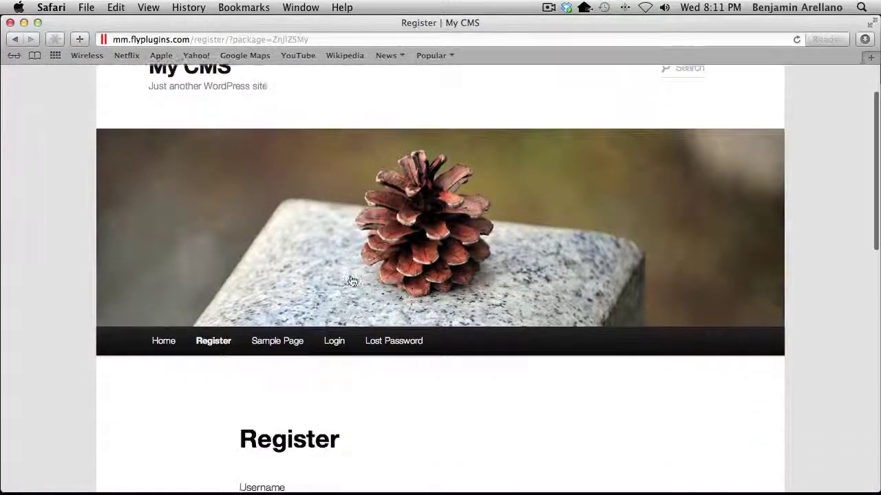
{"action": "left_click", "coordinate": [328, 169]}
{"action": "type", "text": "user1"}
{"action": "key", "text": "Tab"}
{"action": "type", "text": "user1"}
{"action": "key", "text": "Return"}
{"action": "scroll", "coordinate": [428, 253], "scroll_direction": "down", "scroll_amount": 5}
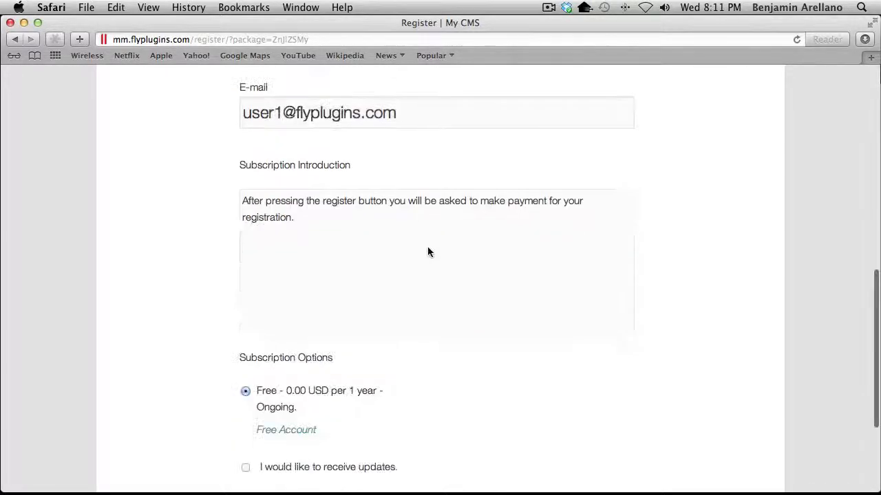
{"action": "scroll", "coordinate": [428, 252], "scroll_direction": "down", "scroll_amount": 4}
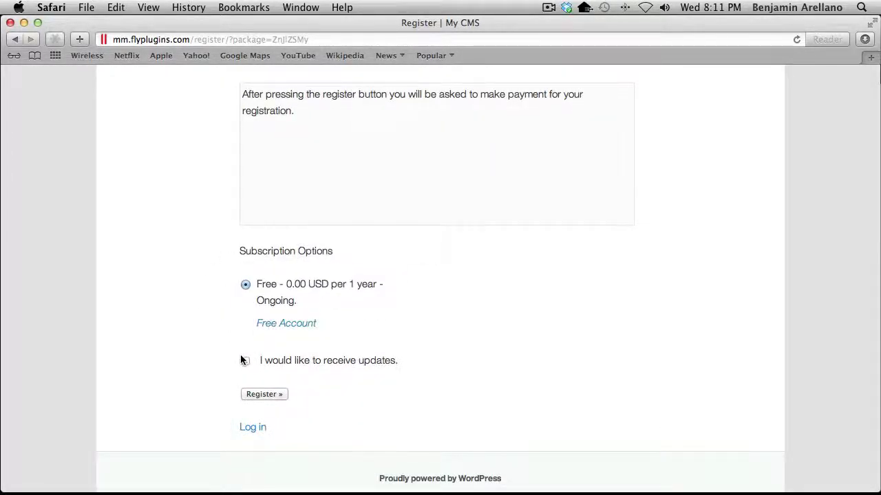
{"action": "left_click", "coordinate": [260, 394]}
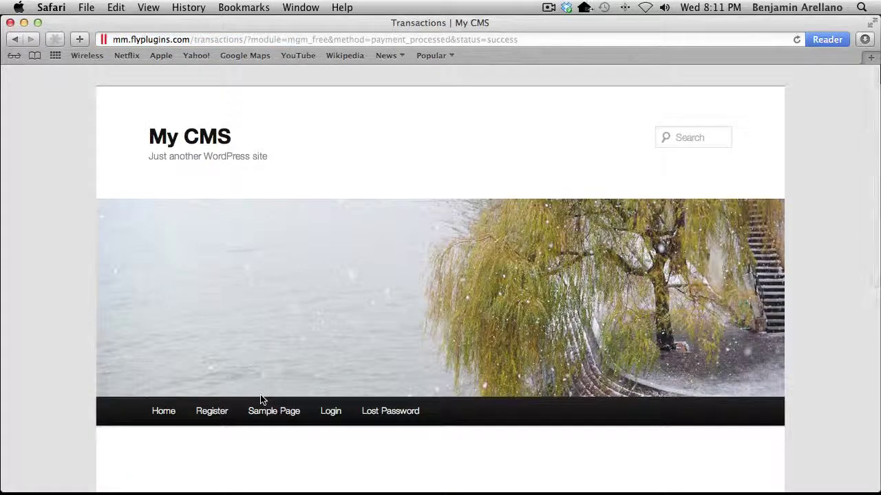
{"action": "scroll", "coordinate": [260, 398], "scroll_direction": "down", "scroll_amount": 5}
{"action": "scroll", "coordinate": [260, 396], "scroll_direction": "down", "scroll_amount": 1}
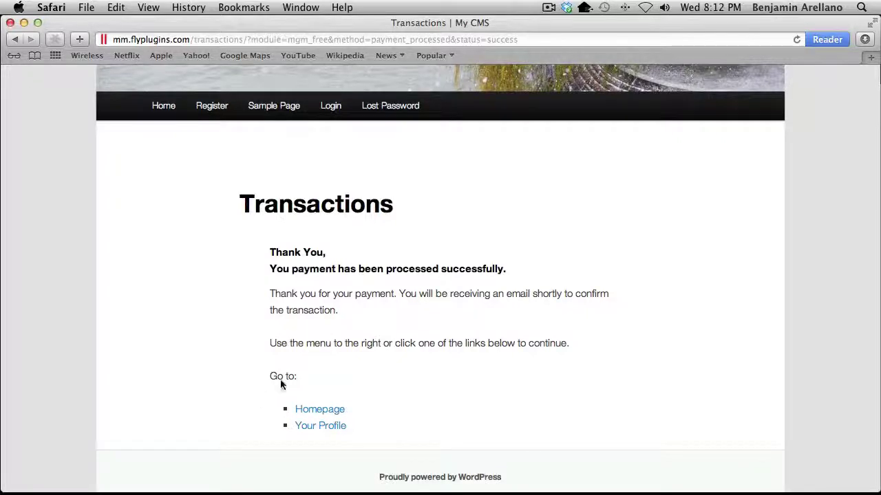
{"action": "left_click", "coordinate": [333, 108]}
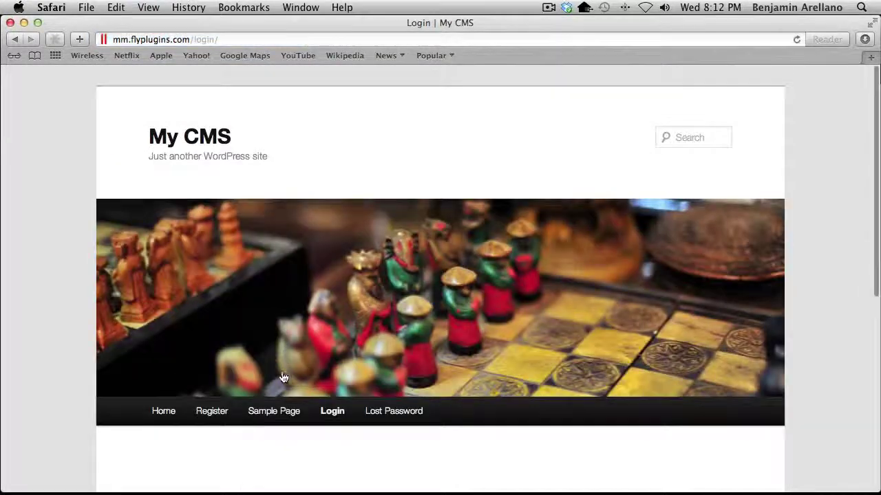
Log in as the new user with the account password and decline Safari's password prompt
{"action": "type", "text": "1234567"}
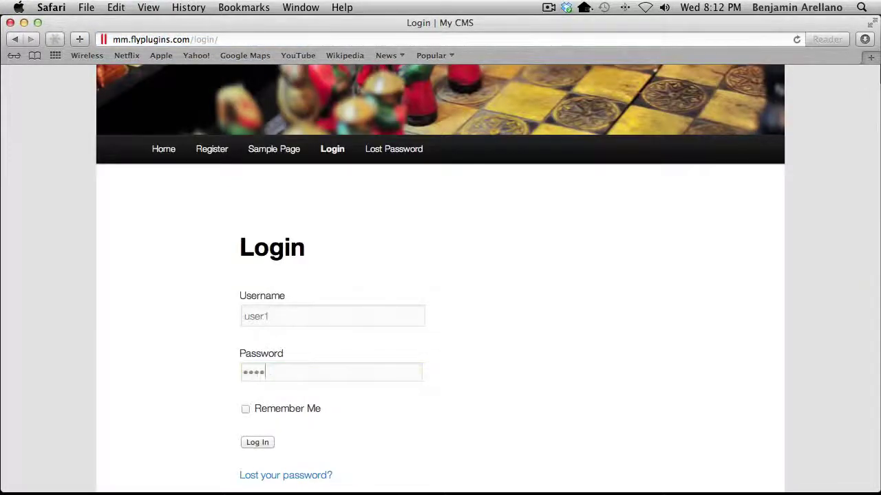
{"action": "left_click", "coordinate": [250, 442]}
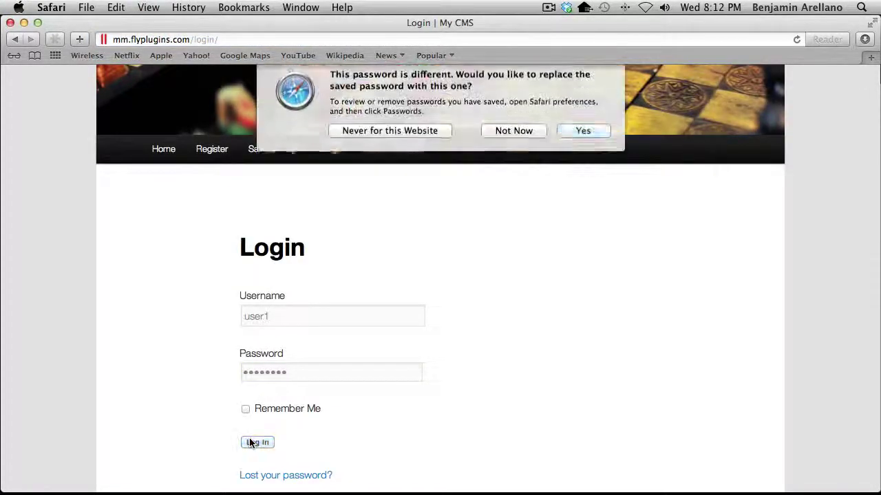
{"action": "left_click", "coordinate": [537, 139]}
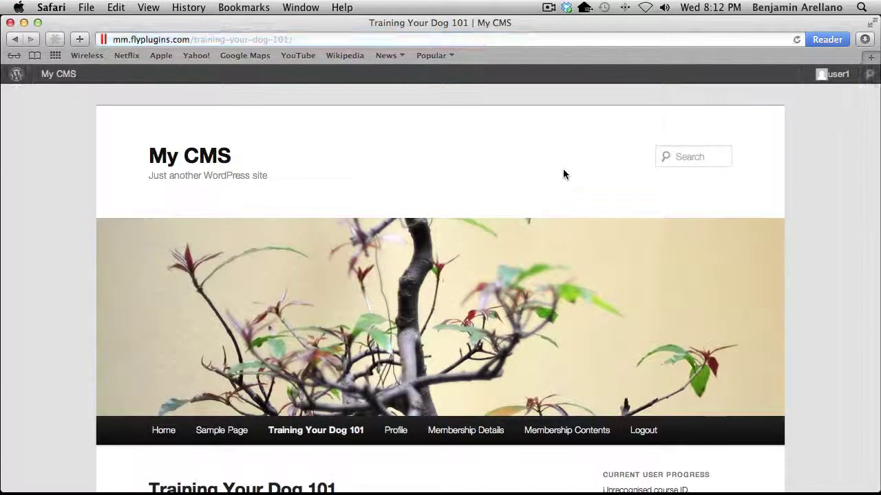
{"action": "scroll", "coordinate": [543, 206], "scroll_direction": "down", "scroll_amount": 5}
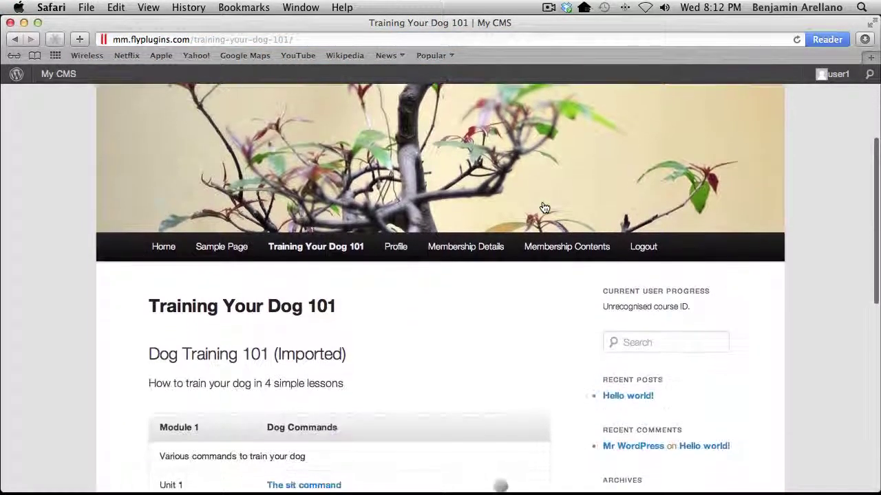
{"action": "scroll", "coordinate": [543, 207], "scroll_direction": "down", "scroll_amount": 3}
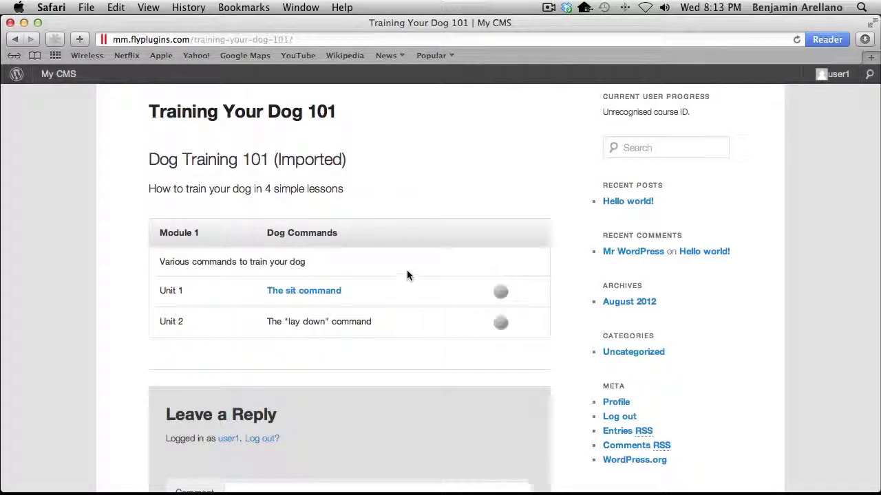
Mark The sit command unit as completed, then switch back to Chrome
{"action": "left_click", "coordinate": [315, 294]}
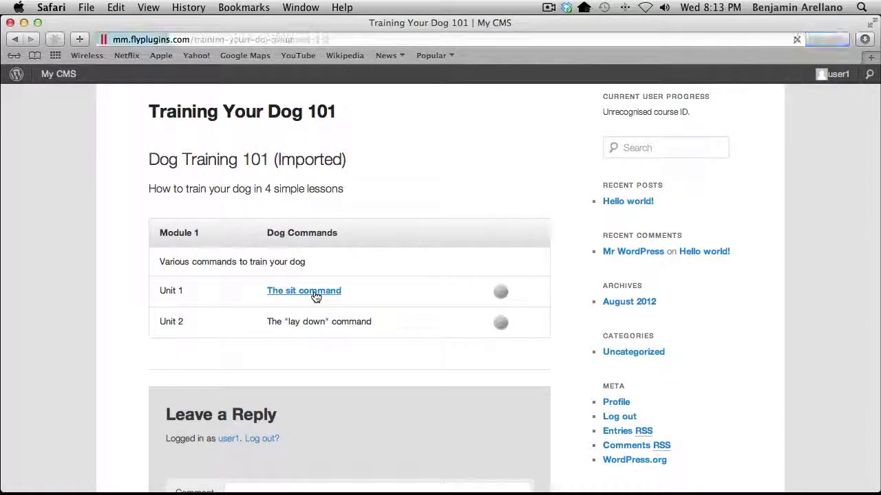
{"action": "scroll", "coordinate": [405, 290], "scroll_direction": "down", "scroll_amount": 5}
{"action": "scroll", "coordinate": [405, 290], "scroll_direction": "down", "scroll_amount": 2}
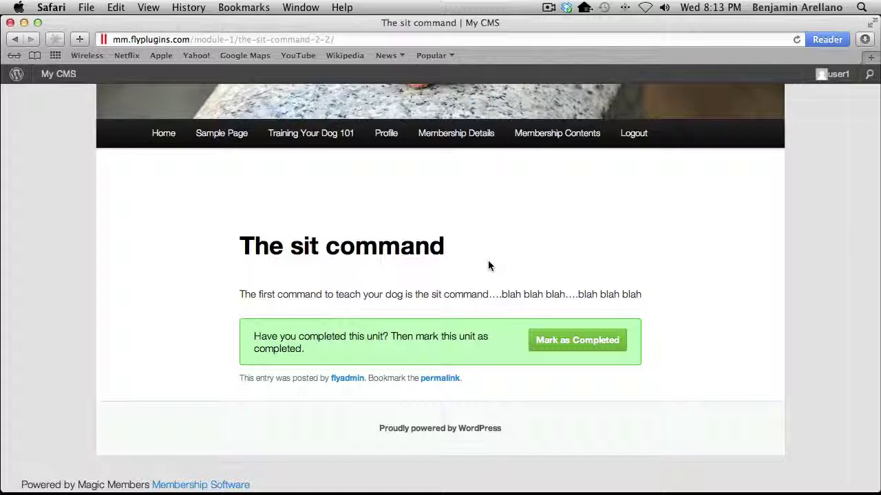
{"action": "left_click", "coordinate": [560, 349]}
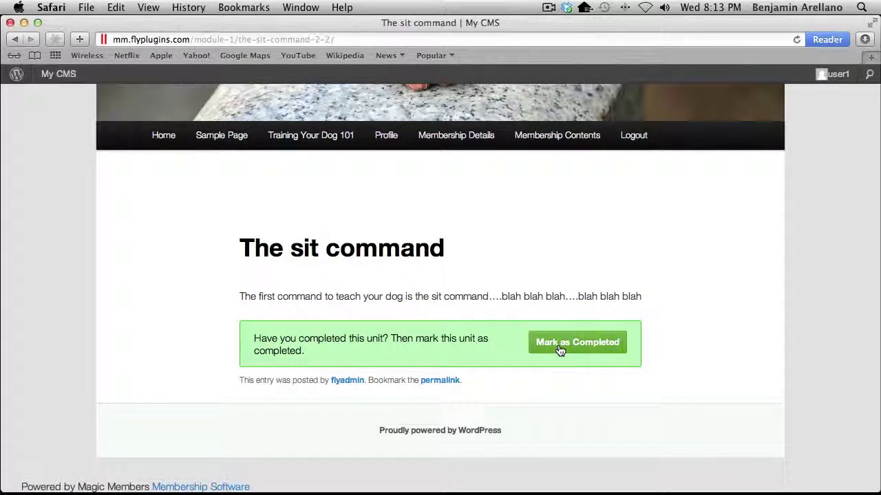
{"action": "left_click", "coordinate": [560, 349]}
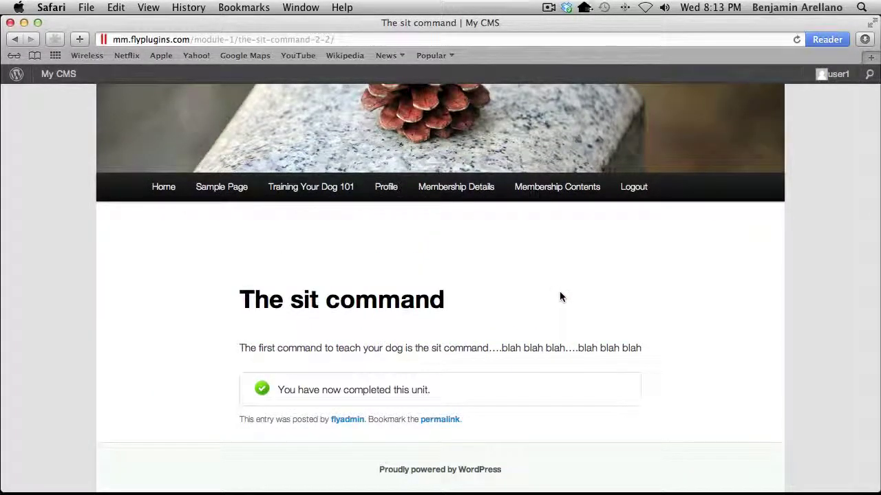
{"action": "key", "text": "super+Tab"}
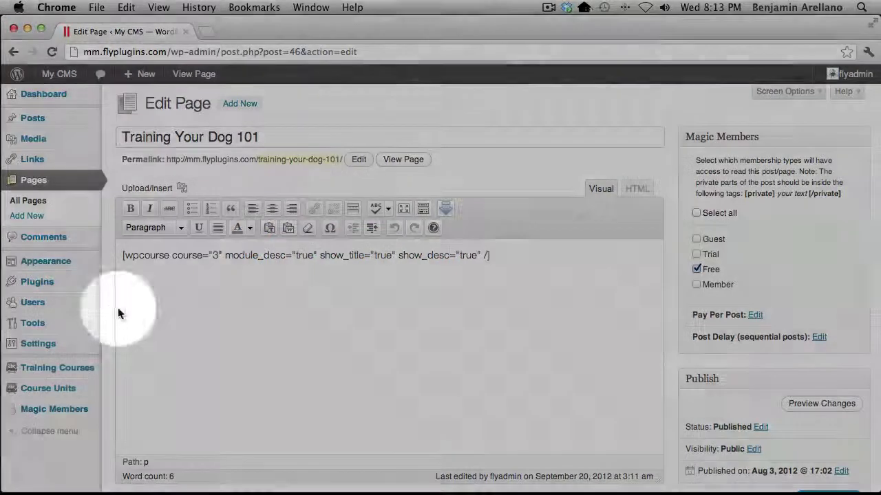
View the Users list showing the new subscriber at 50% in Dog Training 101 (Imported)
{"action": "mouse_move", "coordinate": [33, 307]}
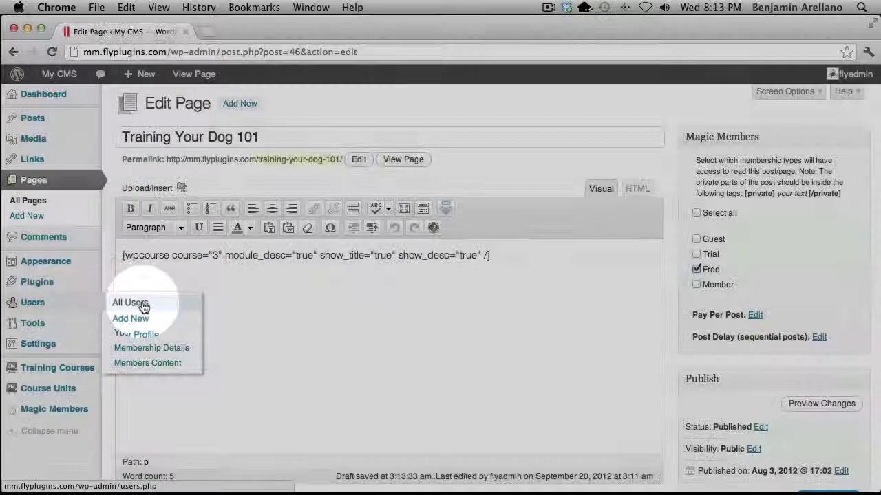
{"action": "left_click", "coordinate": [131, 303]}
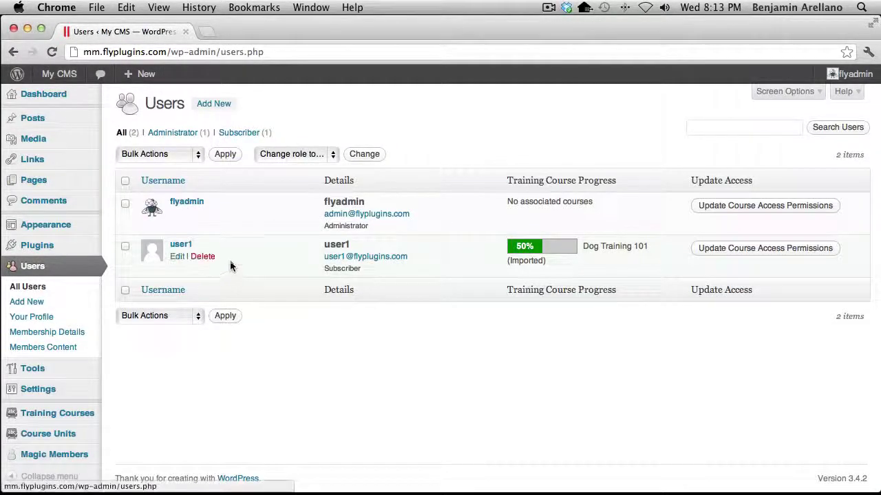
{"action": "mouse_move", "coordinate": [205, 271]}
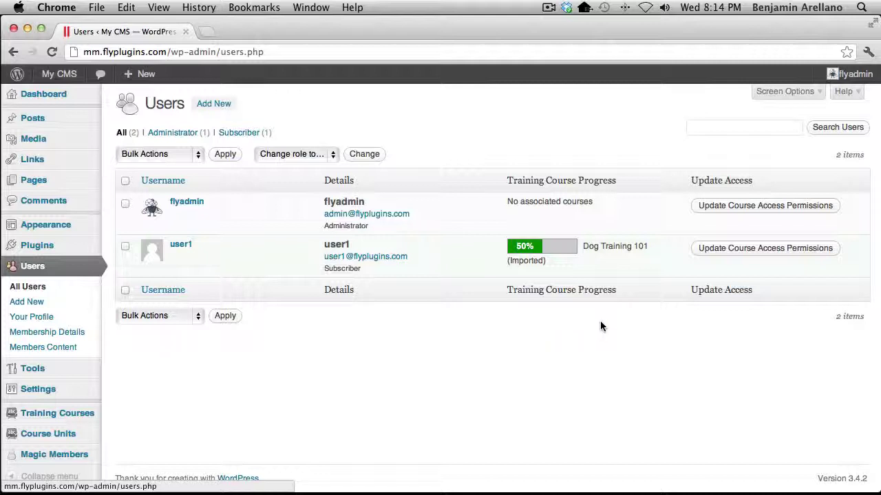
{"action": "mouse_move", "coordinate": [661, 276]}
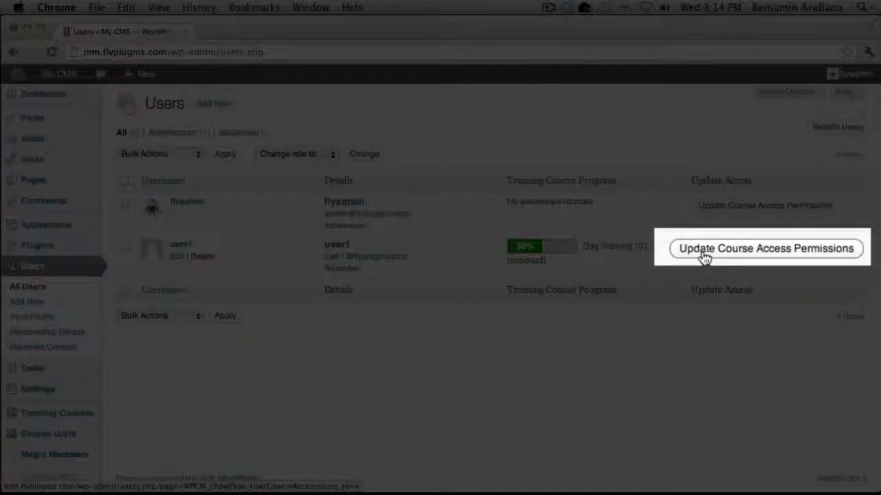
Open the subscriber's course access permissions, toggling Dog Training 101 access off and on
{"action": "left_click", "coordinate": [704, 254]}
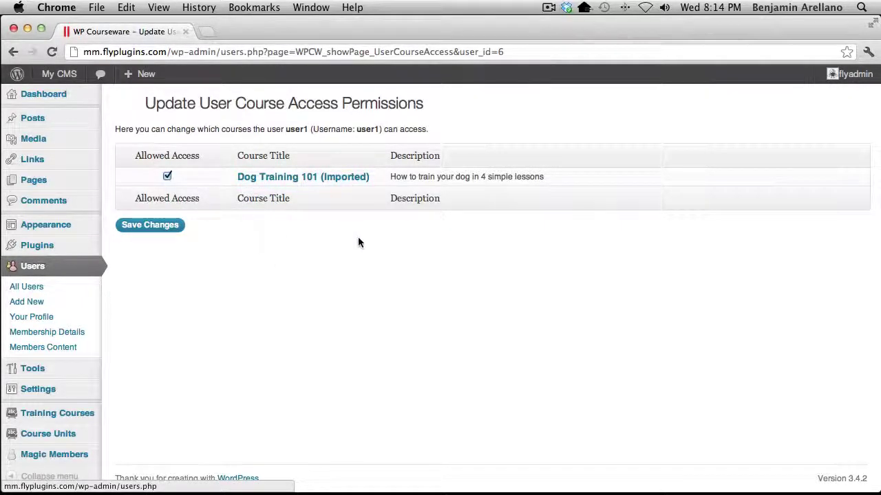
{"action": "left_click", "coordinate": [167, 177]}
{"action": "left_click", "coordinate": [167, 176]}
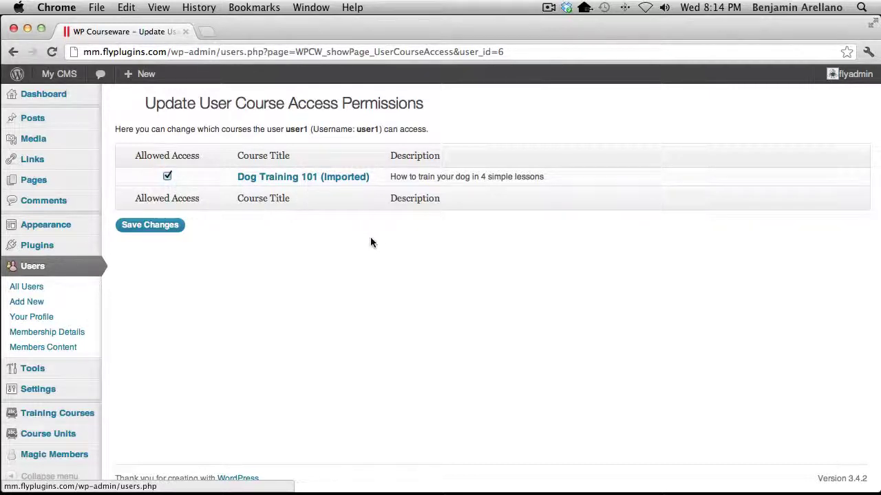